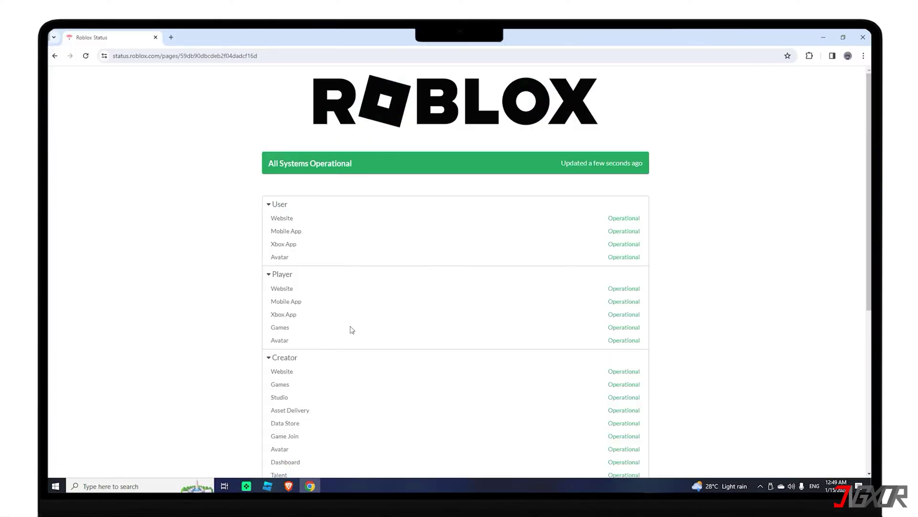
pyautogui.scroll(-2, 358, 404)
pyautogui.scroll(-2, 359, 405)
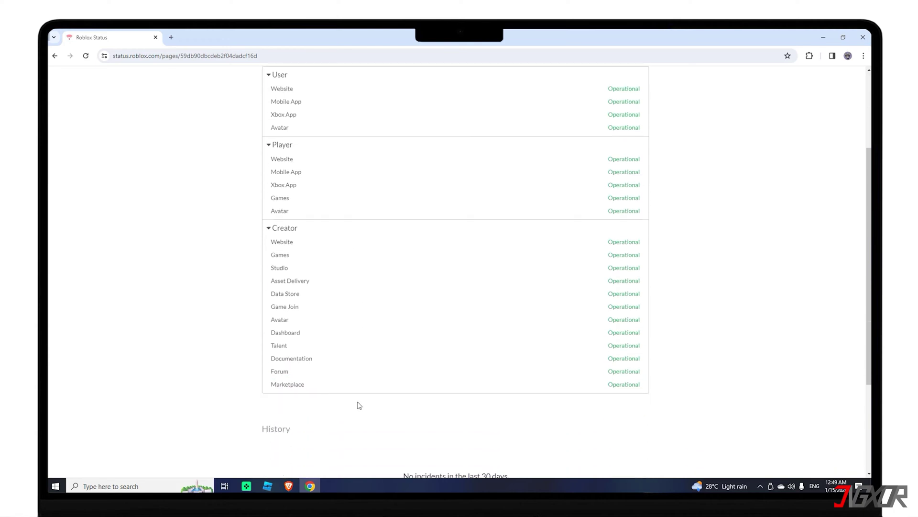
pyautogui.scroll(-1, 357, 405)
pyautogui.scroll(1, 359, 405)
pyautogui.scroll(1, 358, 404)
pyautogui.scroll(1, 359, 405)
pyautogui.scroll(2, 358, 405)
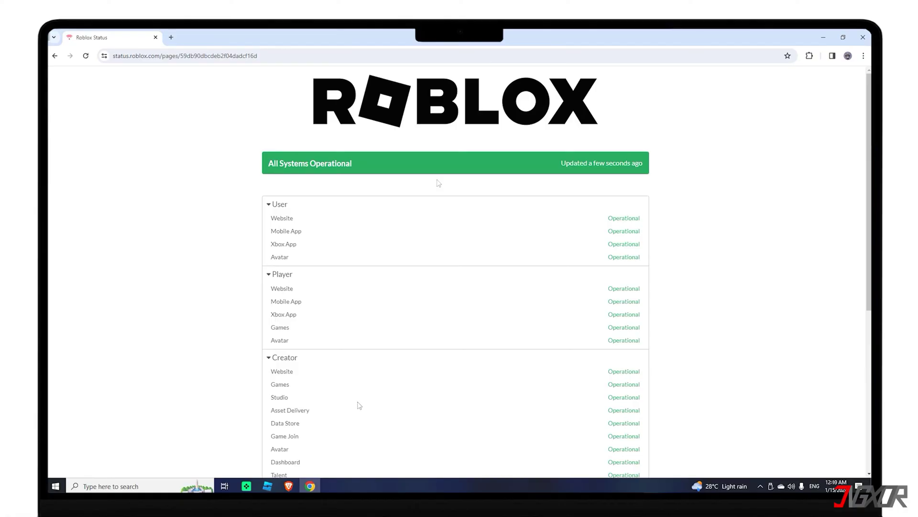
# Step: Close the status-check browser, log out of the Roblox account, and close the Roblox app
pyautogui.click(864, 36)
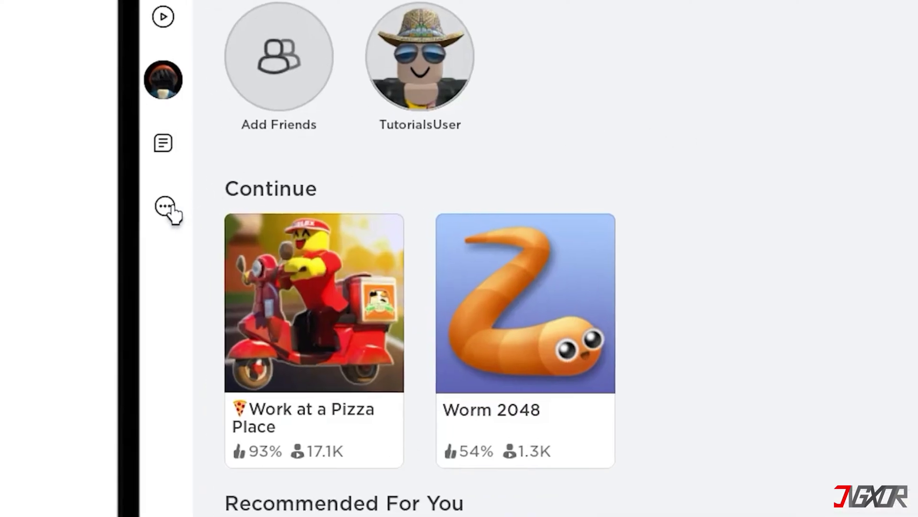
pyautogui.click(59, 175)
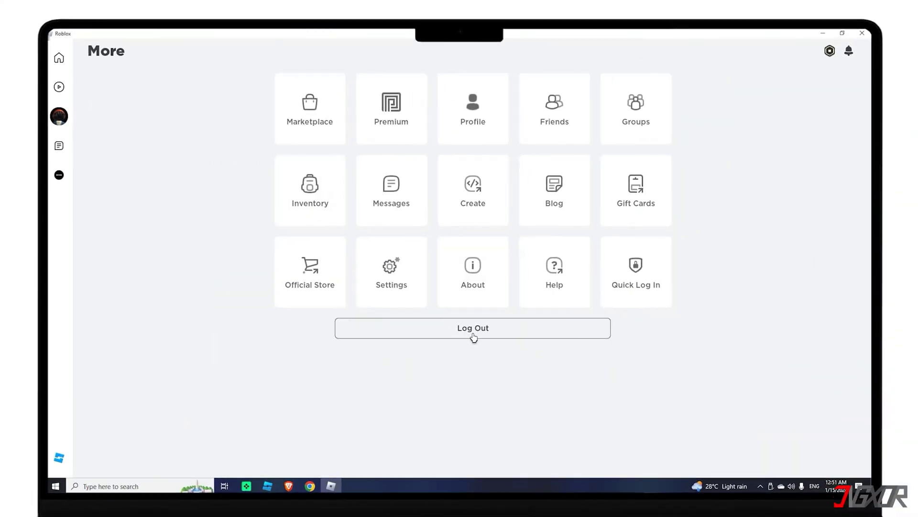
pyautogui.click(474, 336)
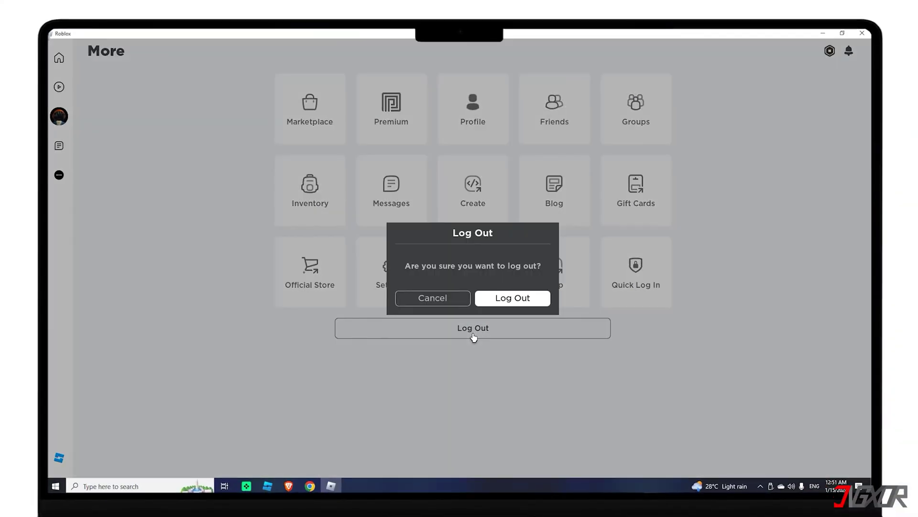
pyautogui.click(502, 301)
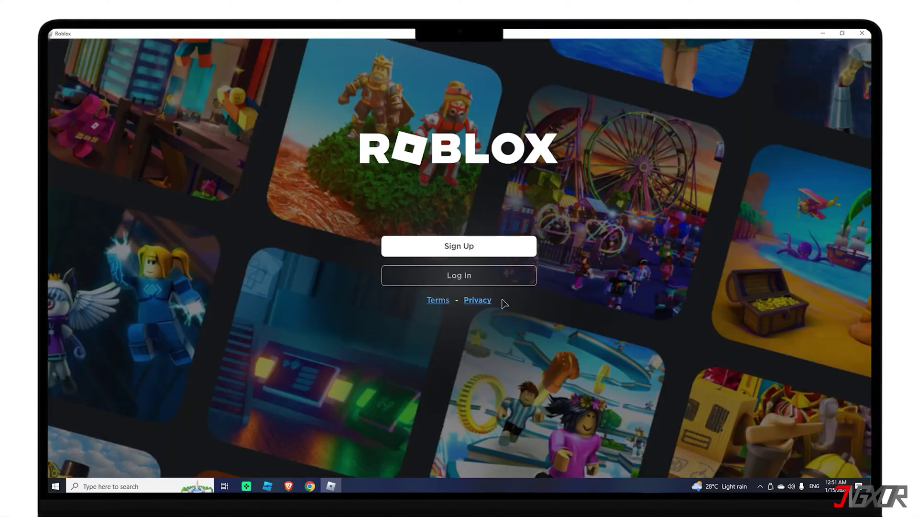
pyautogui.click(492, 280)
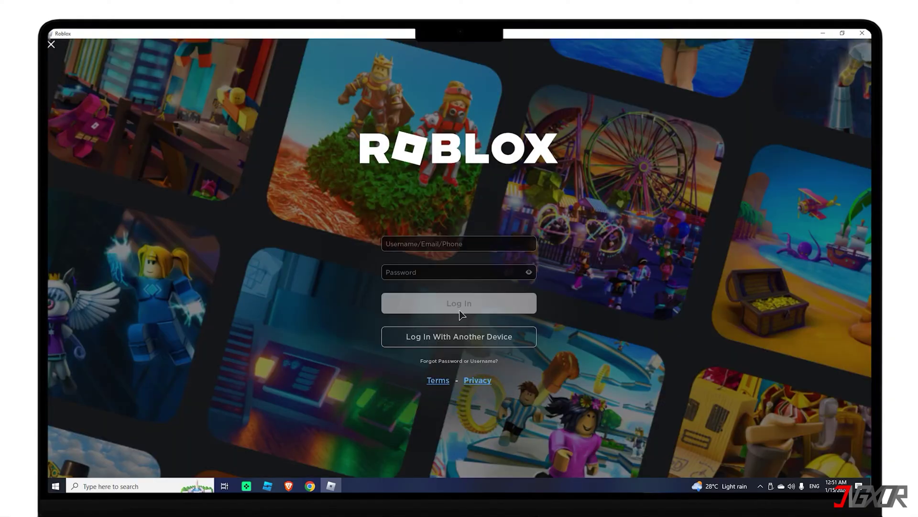
pyautogui.click(823, 33)
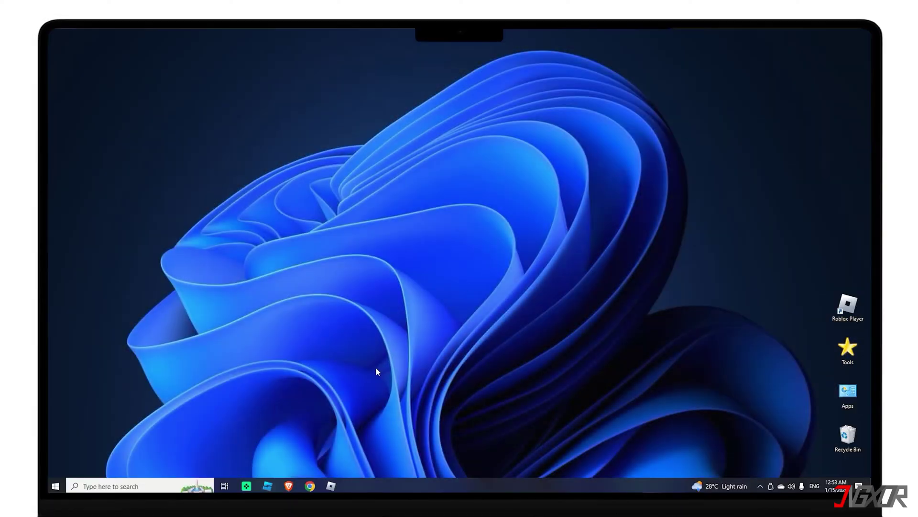
# Step: Review the Fast.com speed result of 1.8 Mbps in Chrome, then minimize the browser
pyautogui.click(310, 486)
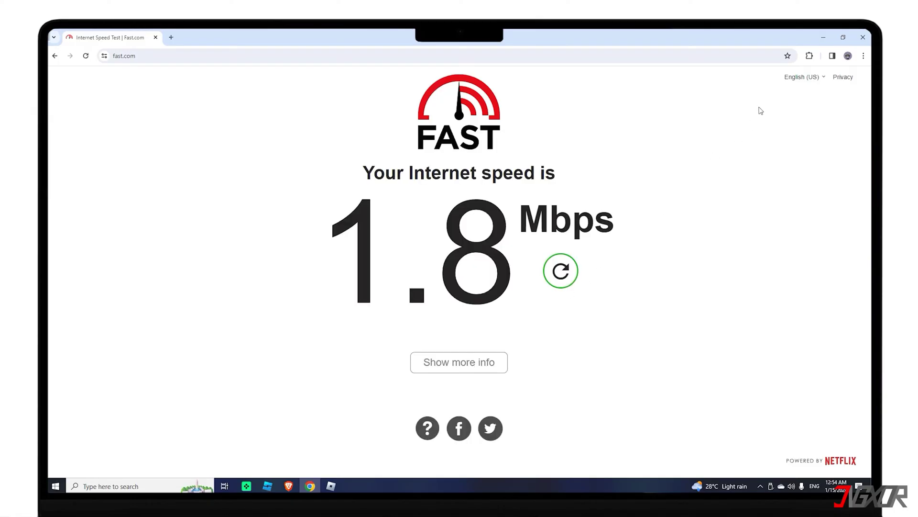
pyautogui.click(823, 37)
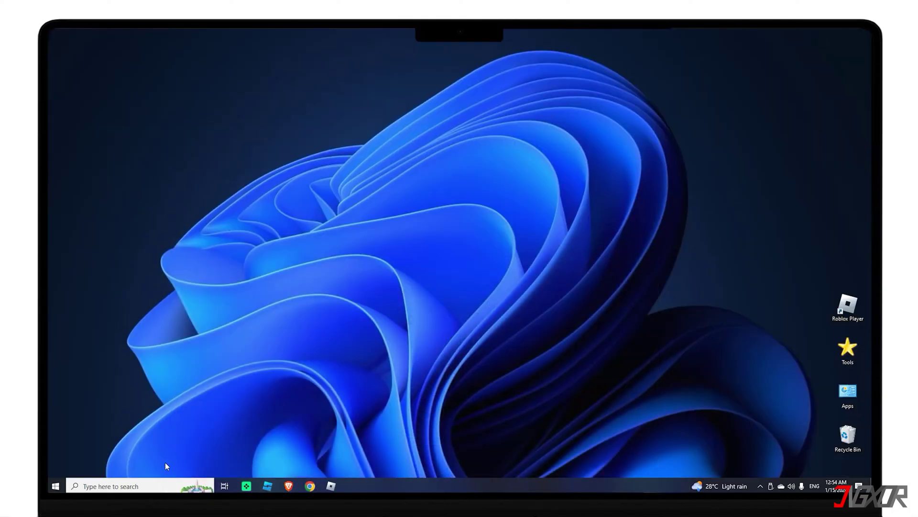
# Step: Disconnect the VPNBOOK connection in VPN settings and minimize the Settings window
pyautogui.click(151, 486)
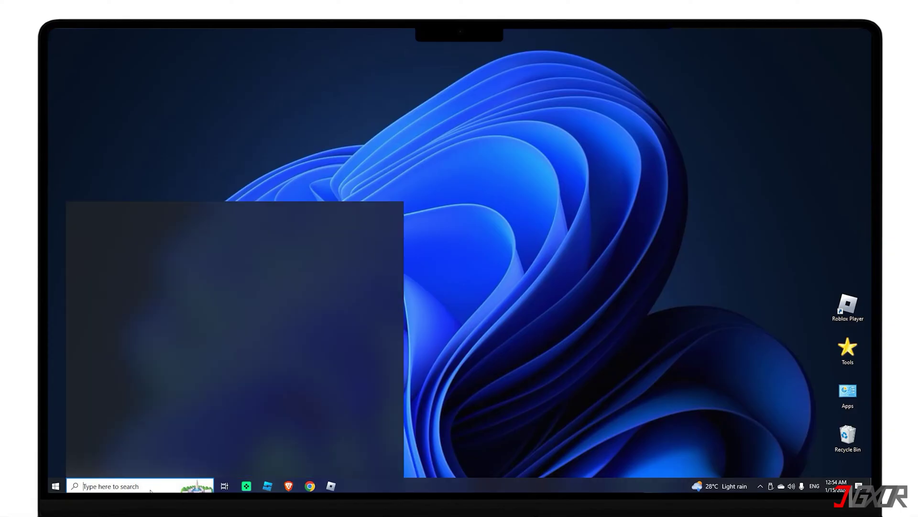
pyautogui.write('vpn')
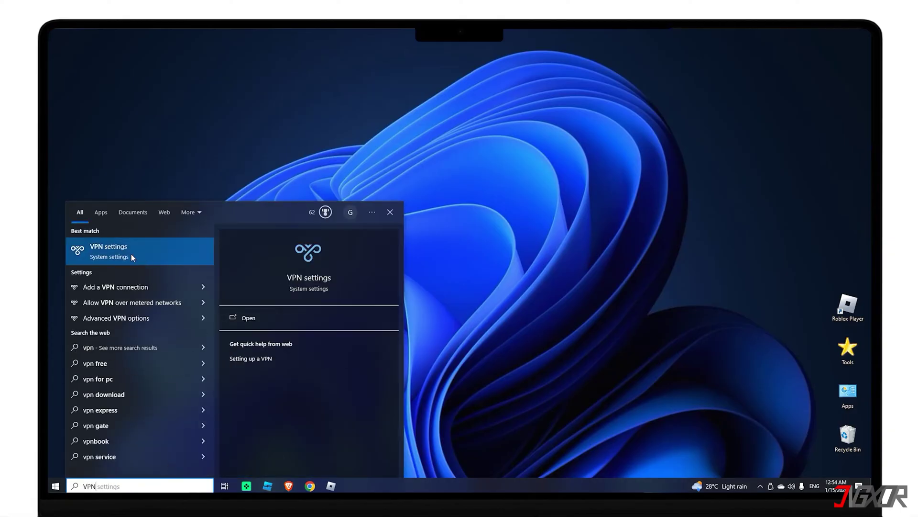
pyautogui.click(131, 254)
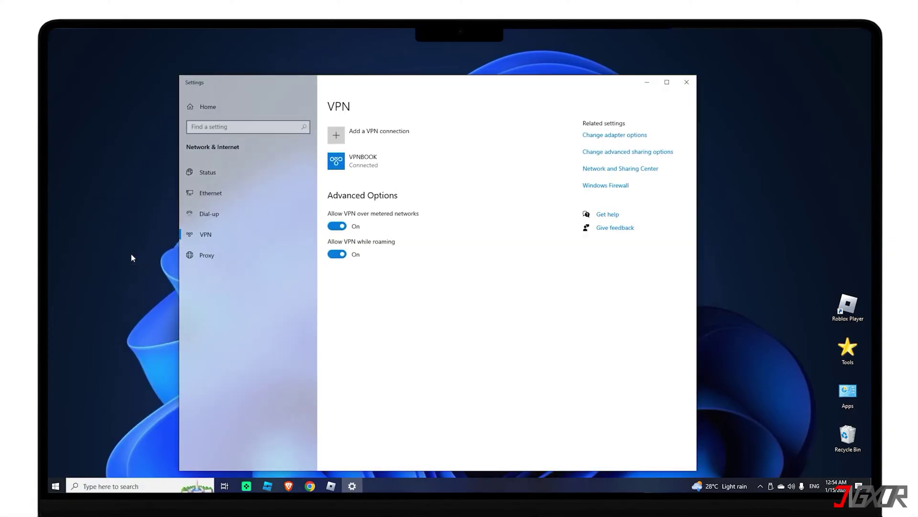
pyautogui.click(392, 167)
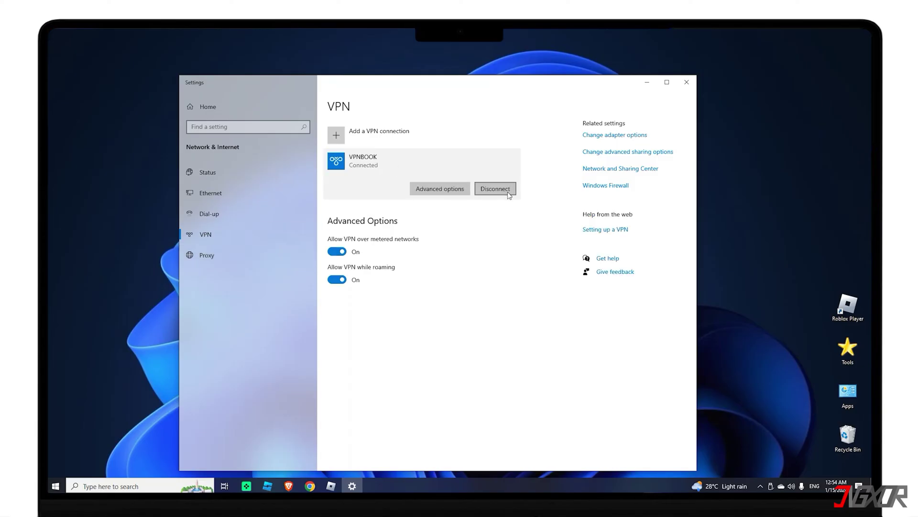
pyautogui.click(495, 189)
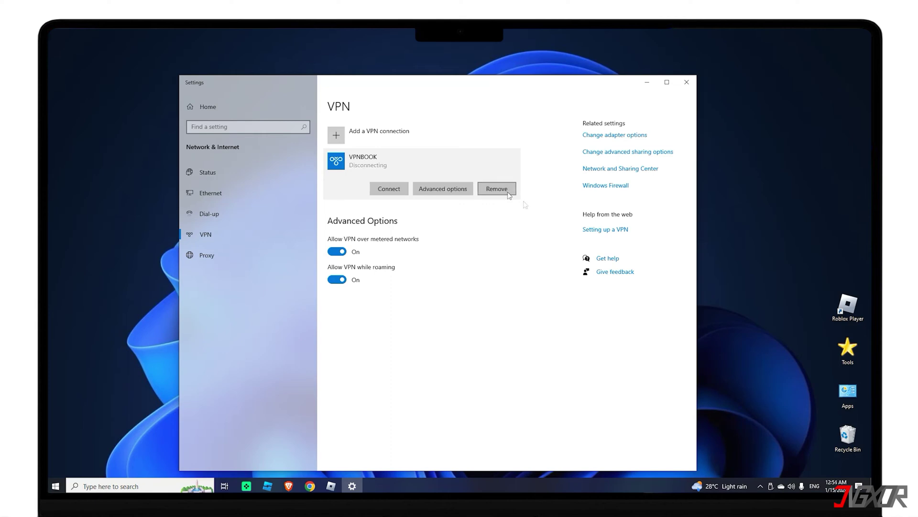
pyautogui.click(646, 82)
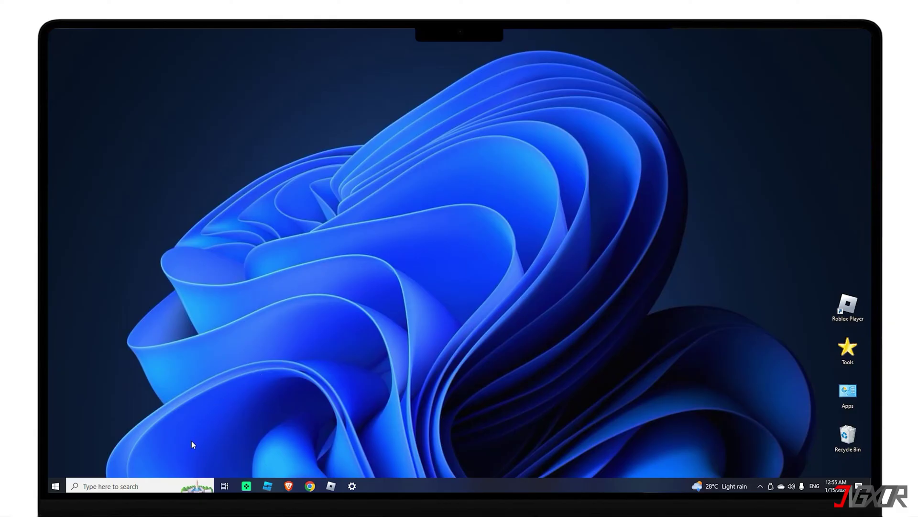
pyautogui.press('super+r')
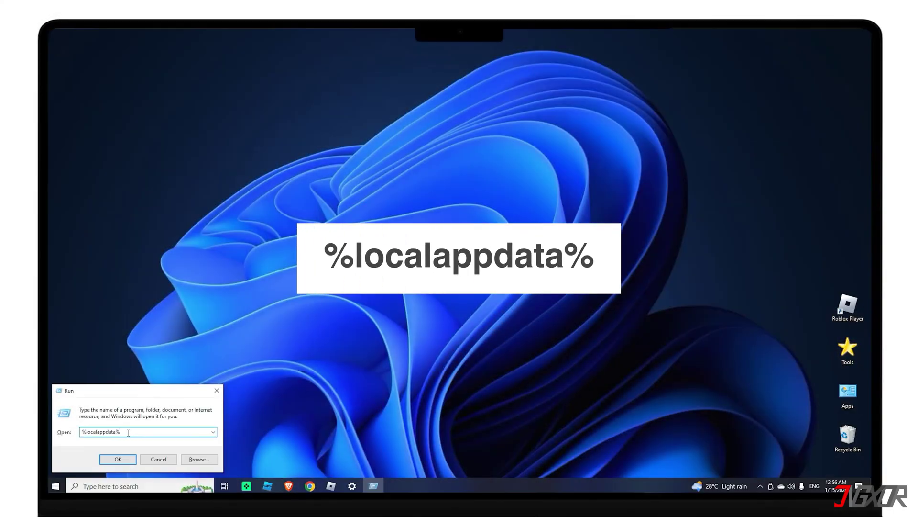
# Step: Open the %localappdata% folder from the Run dialog
pyautogui.click(125, 459)
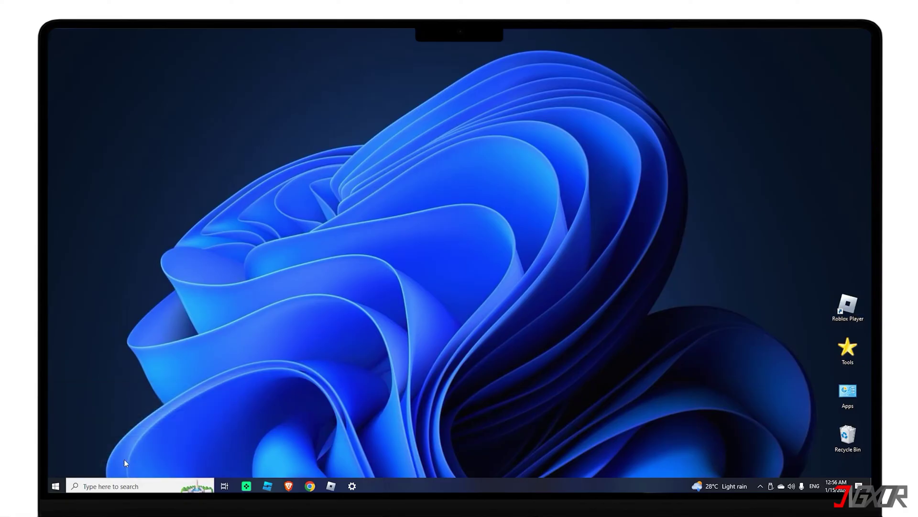
pyautogui.scroll(-3, 398, 388)
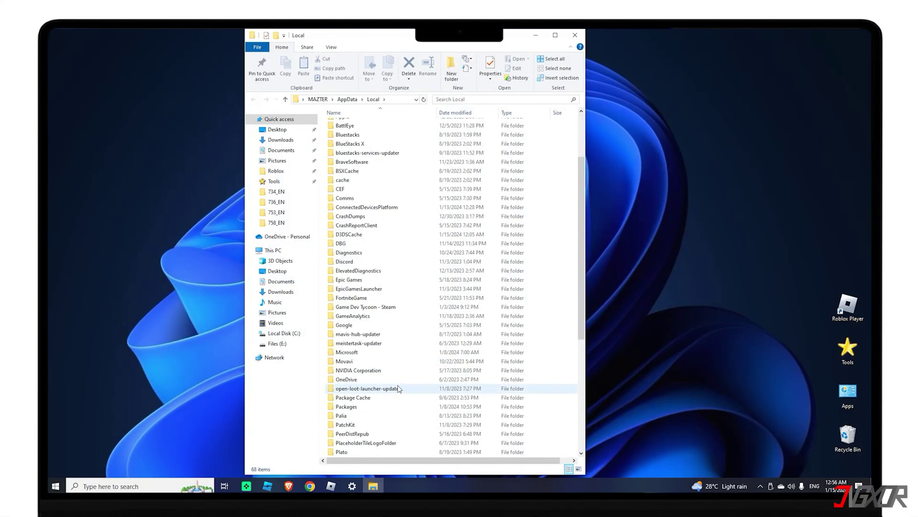
pyautogui.scroll(-4, 398, 388)
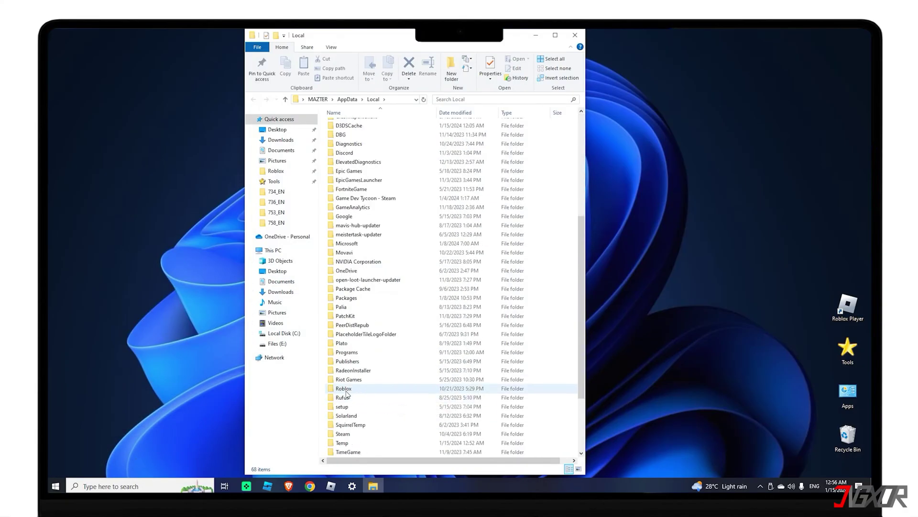
# Step: Open the Roblox folder, select all its files and folders, and delete them
pyautogui.click(346, 392)
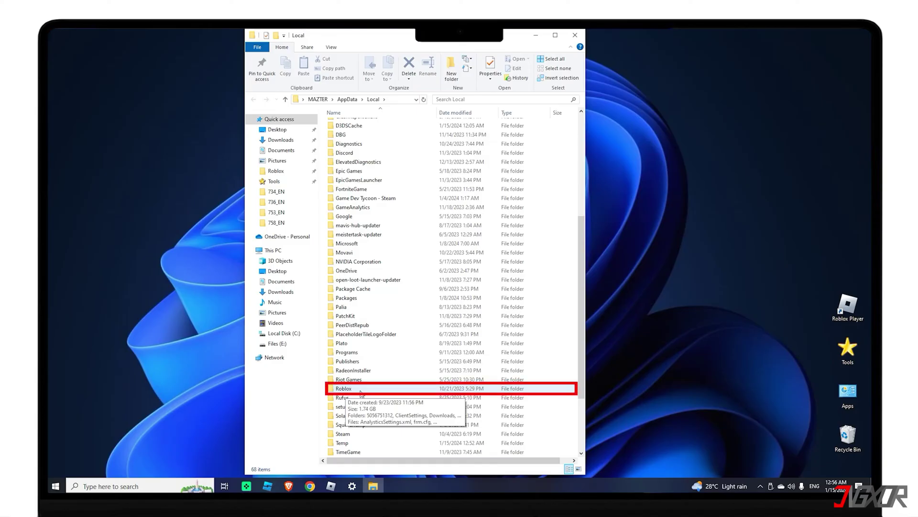
pyautogui.doubleClick(347, 390)
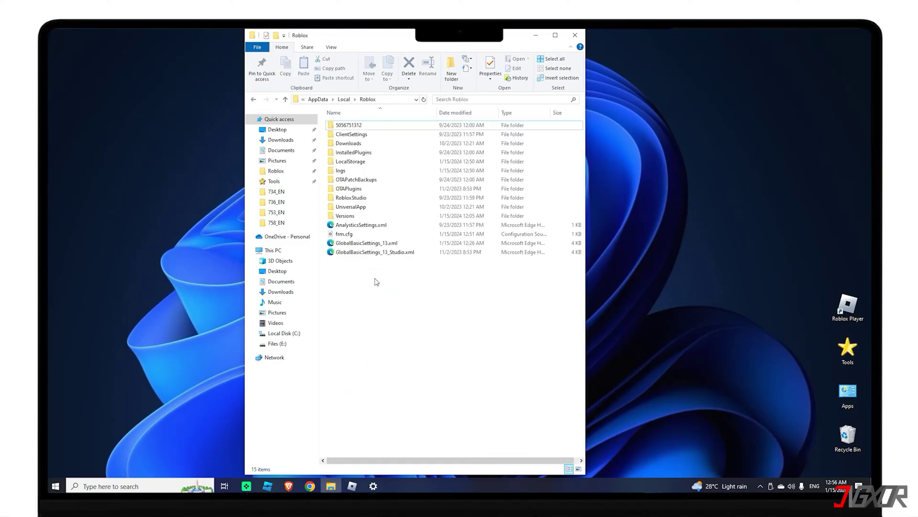
pyautogui.moveTo(388, 302); pyautogui.dragTo(341, 124)
pyautogui.rightClick(348, 128)
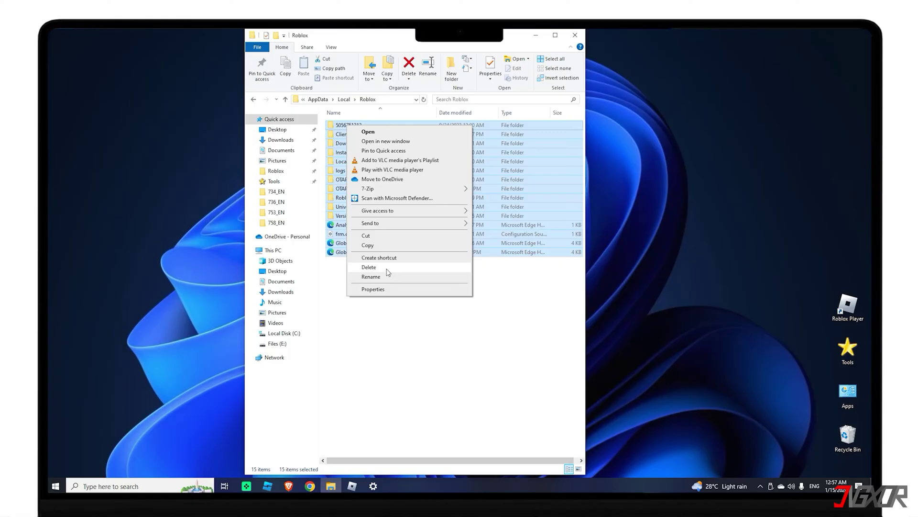
pyautogui.click(369, 267)
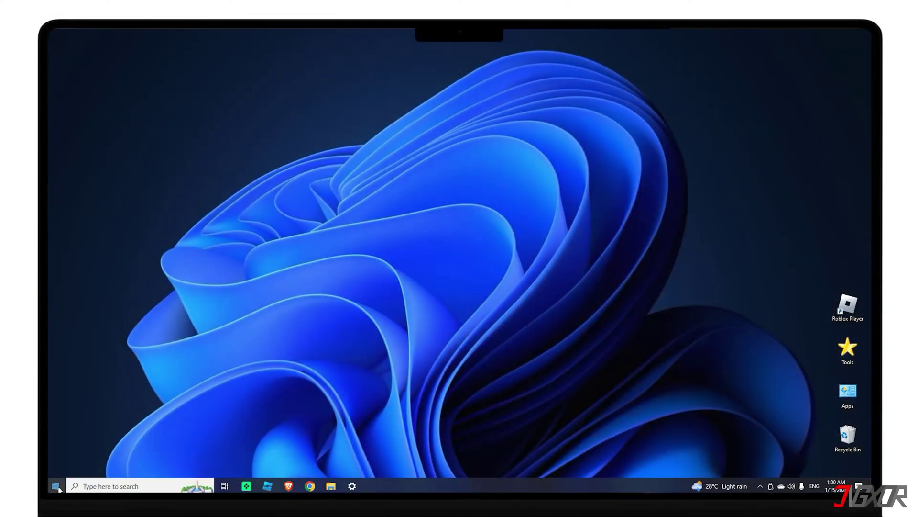
# Step: Find Apps & features in Windows Settings and uninstall Roblox Player
pyautogui.rightClick(58, 488)
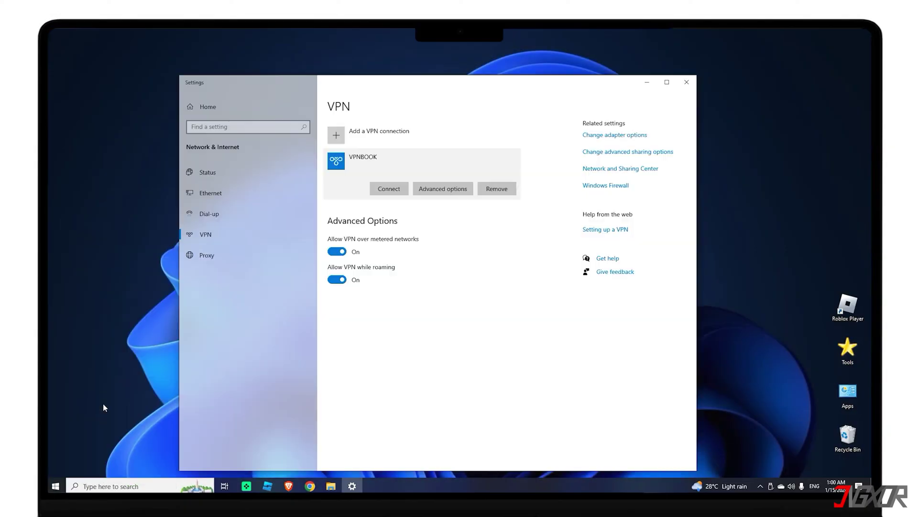
pyautogui.click(256, 128)
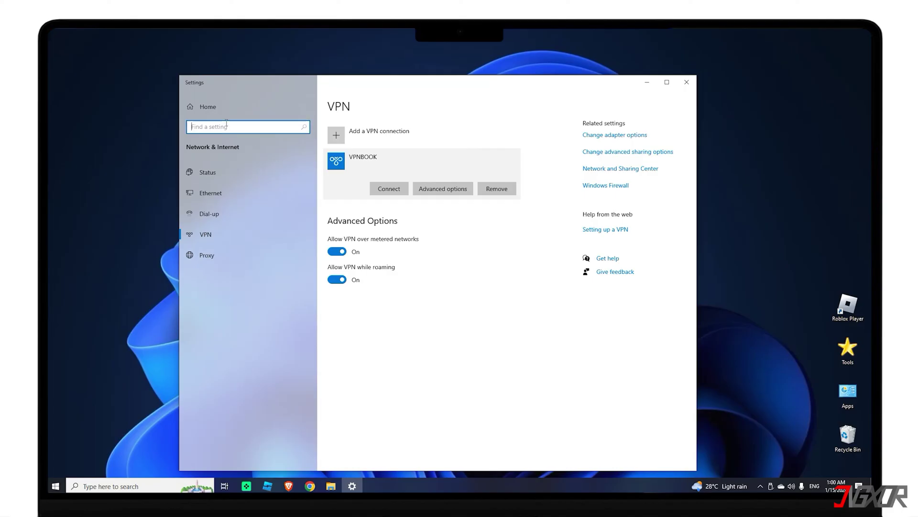
pyautogui.write('Apps')
pyautogui.click(234, 144)
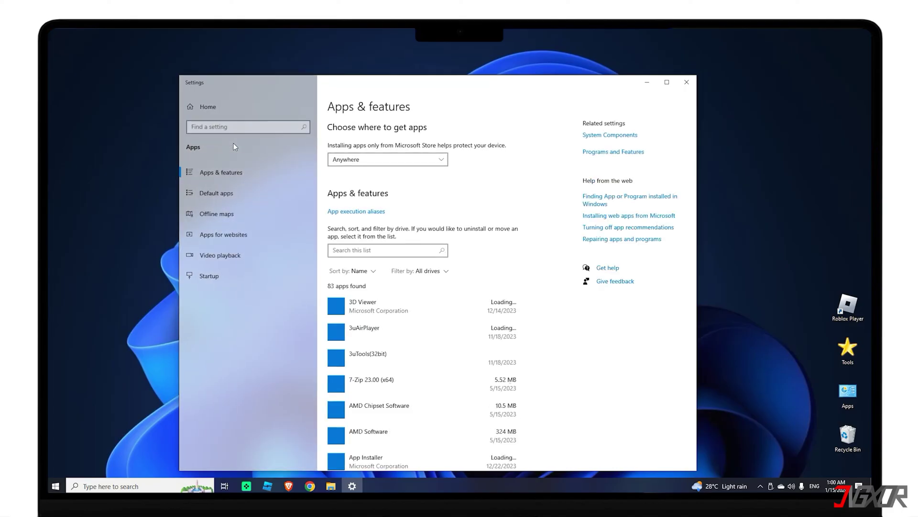
pyautogui.scroll(-5, 451, 395)
pyautogui.scroll(-4, 450, 395)
pyautogui.scroll(-4, 451, 395)
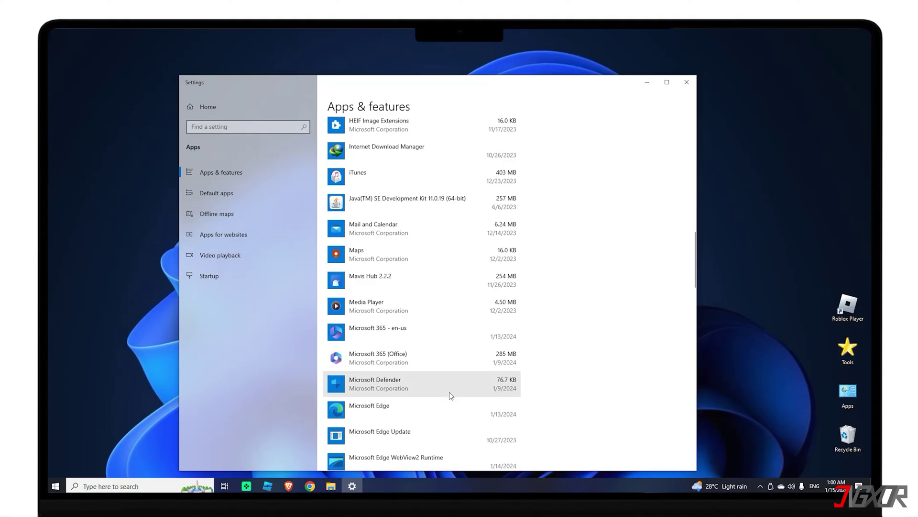
pyautogui.scroll(-4, 450, 396)
pyautogui.scroll(-4, 452, 396)
pyautogui.scroll(-3, 451, 395)
pyautogui.scroll(-2, 451, 394)
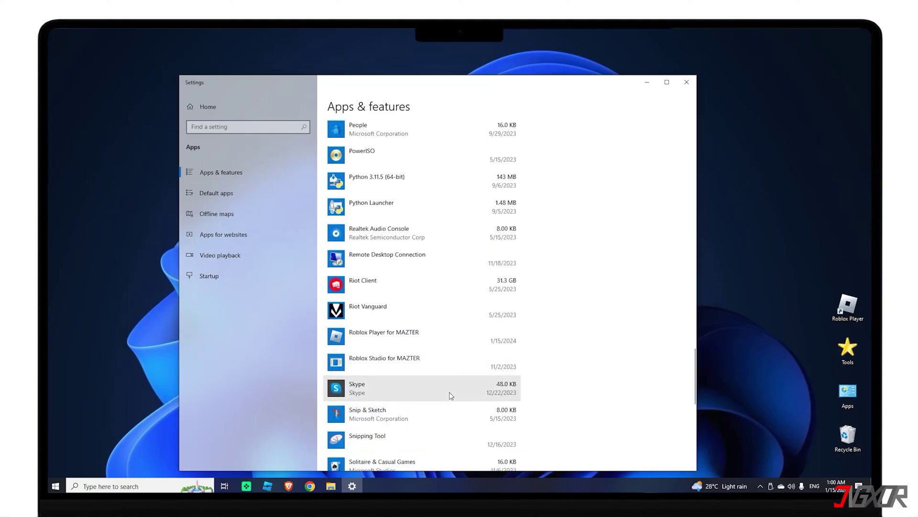
pyautogui.click(448, 338)
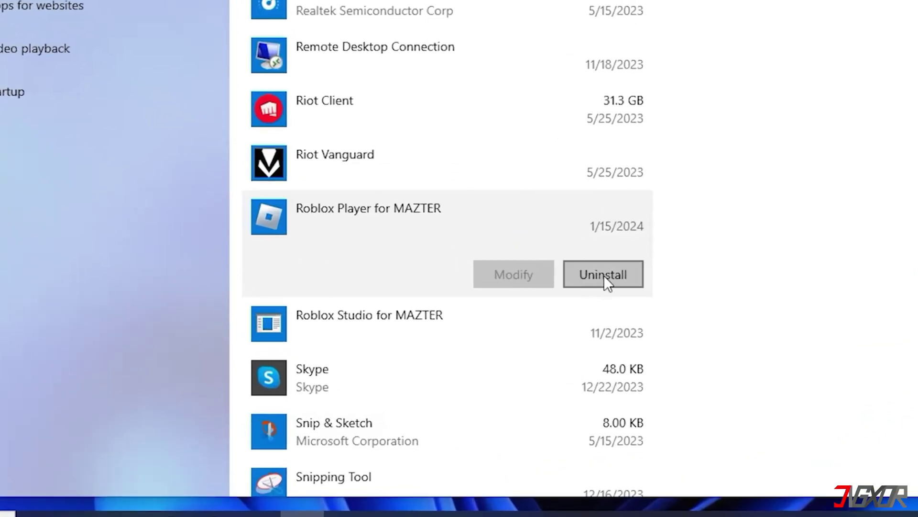
pyautogui.click(603, 275)
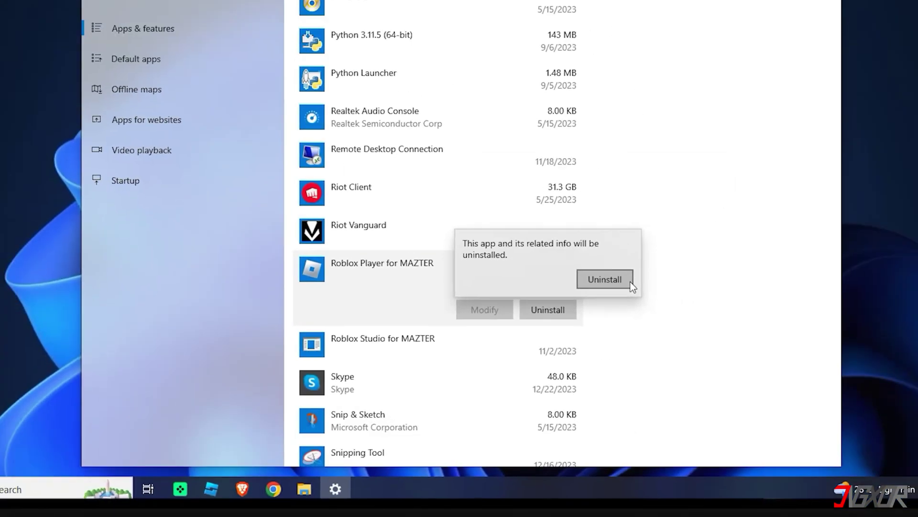
pyautogui.click(720, 234)
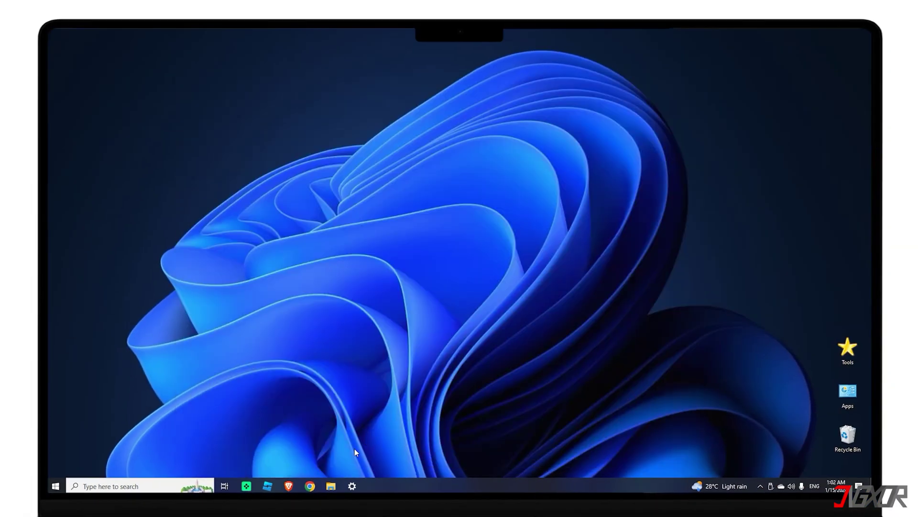
# Step: Switch back to the Download Roblox App page in Chrome
pyautogui.click(309, 487)
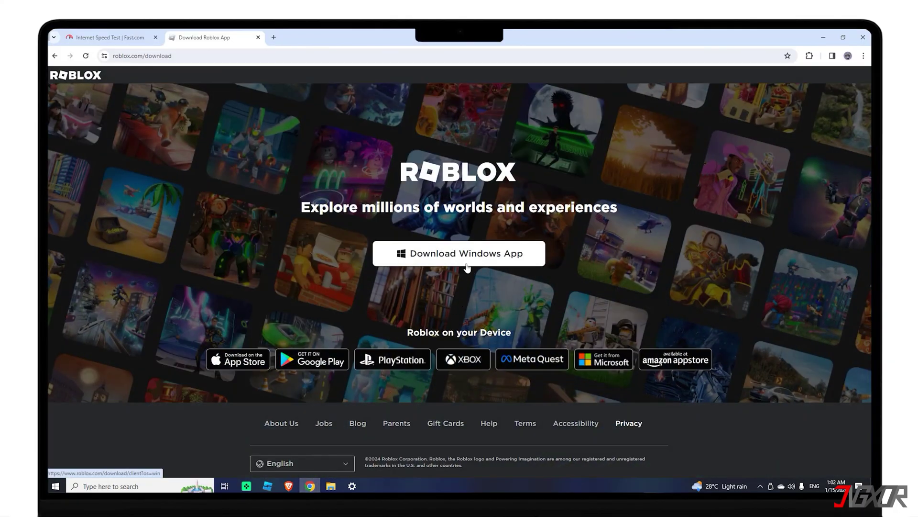